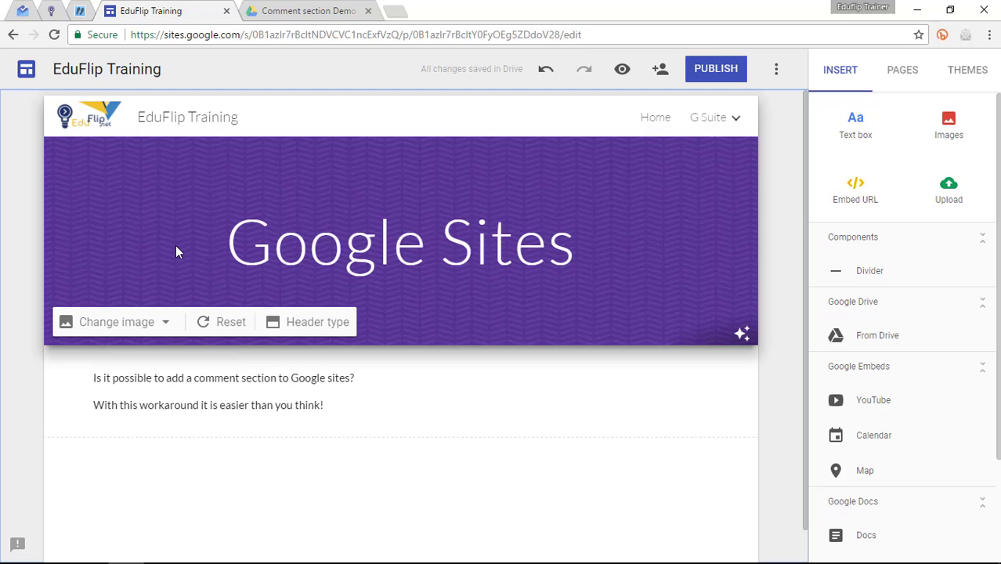
# - From the Drive tab, create a new Google Form inside the Comment section Demo folder
pyautogui.click(316, 12)
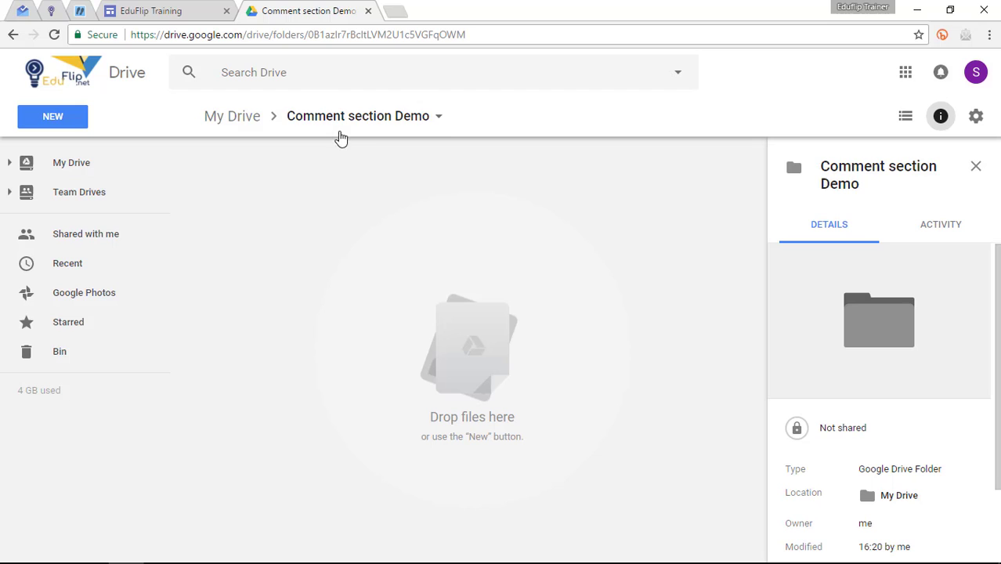
pyautogui.rightClick(341, 205)
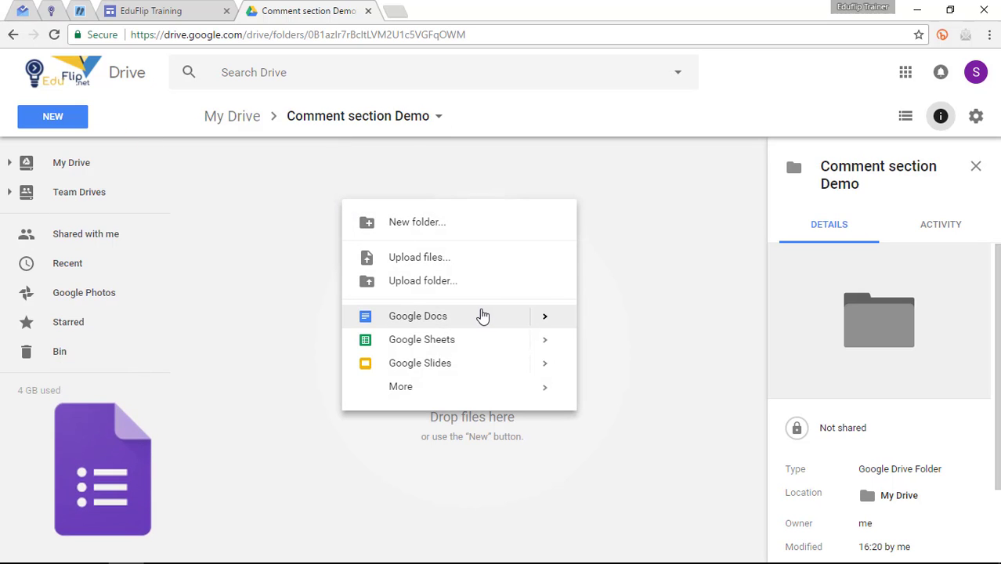
pyautogui.moveTo(500, 389)
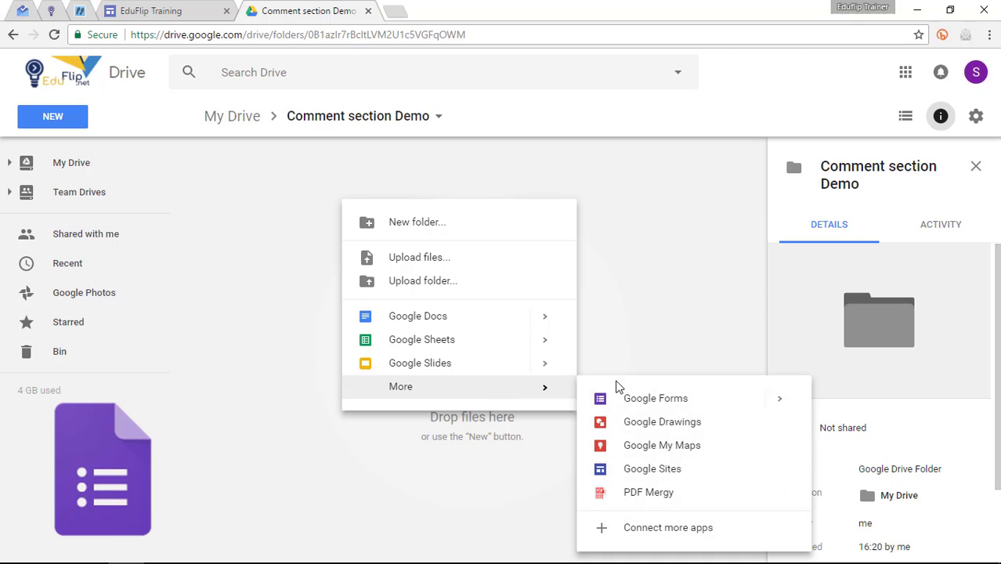
pyautogui.click(653, 401)
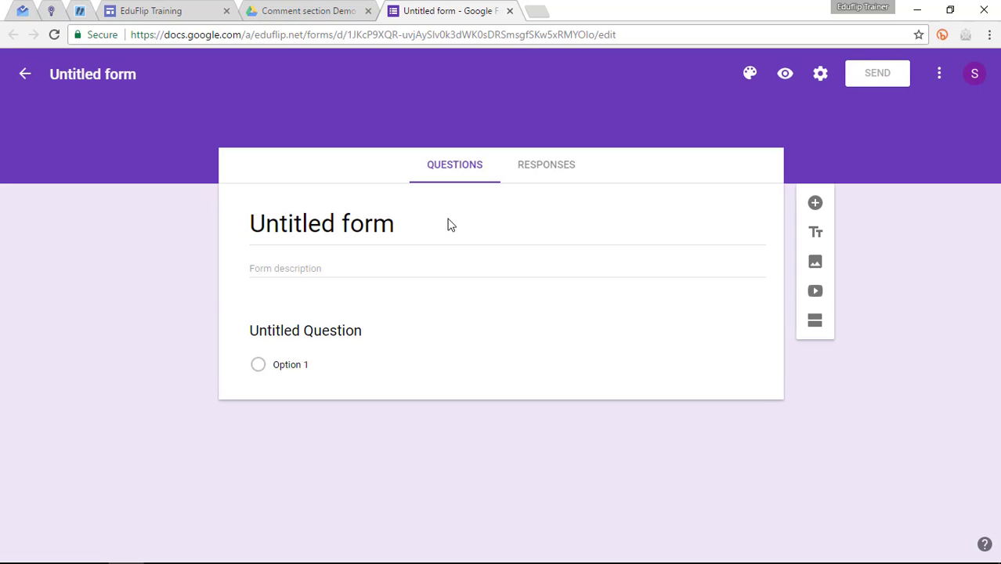
# - Title the form 'Comment section' and make the first question a short-answer 'Name'
pyautogui.click(113, 76)
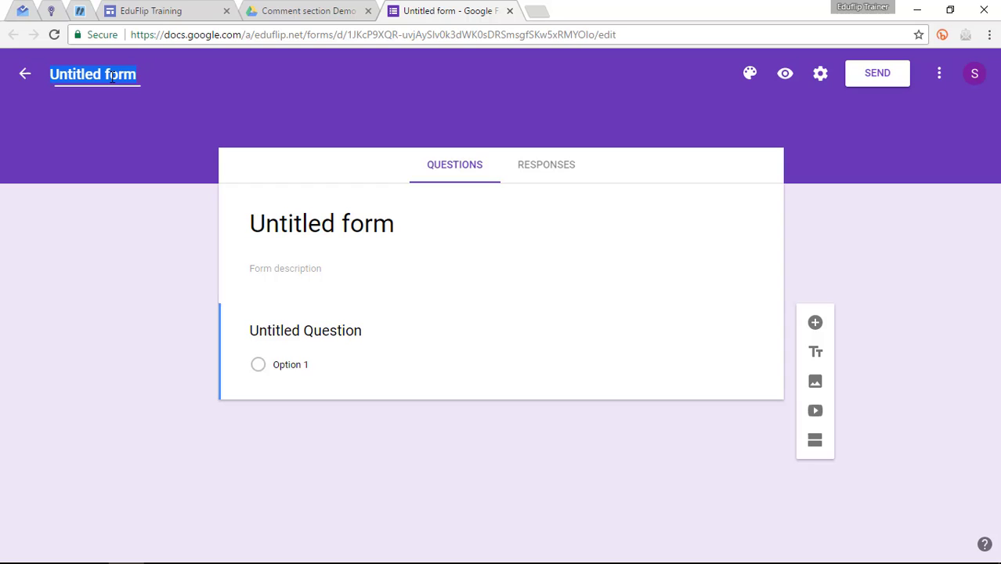
pyautogui.write('Comment section')
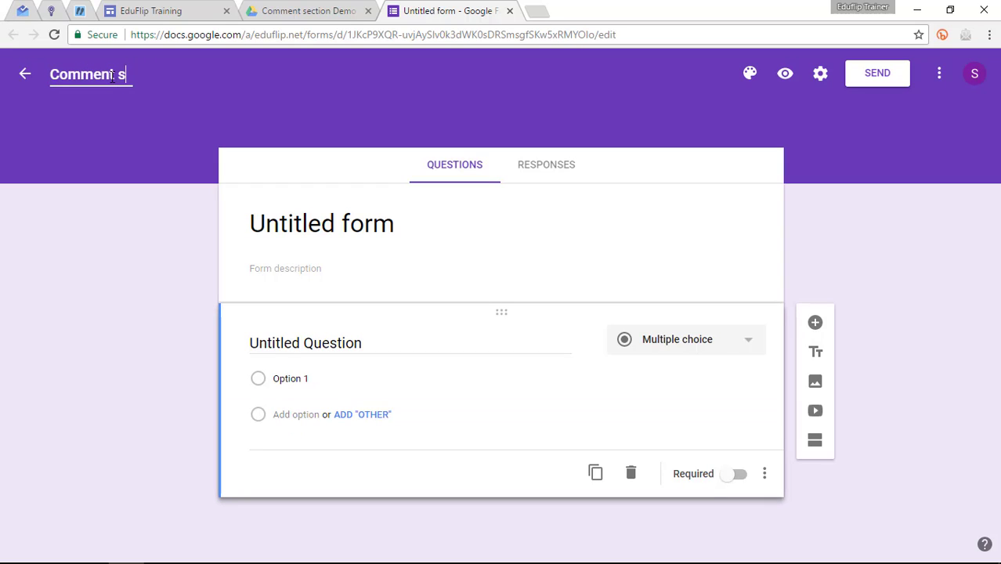
pyautogui.click(318, 345)
pyautogui.write('Name')
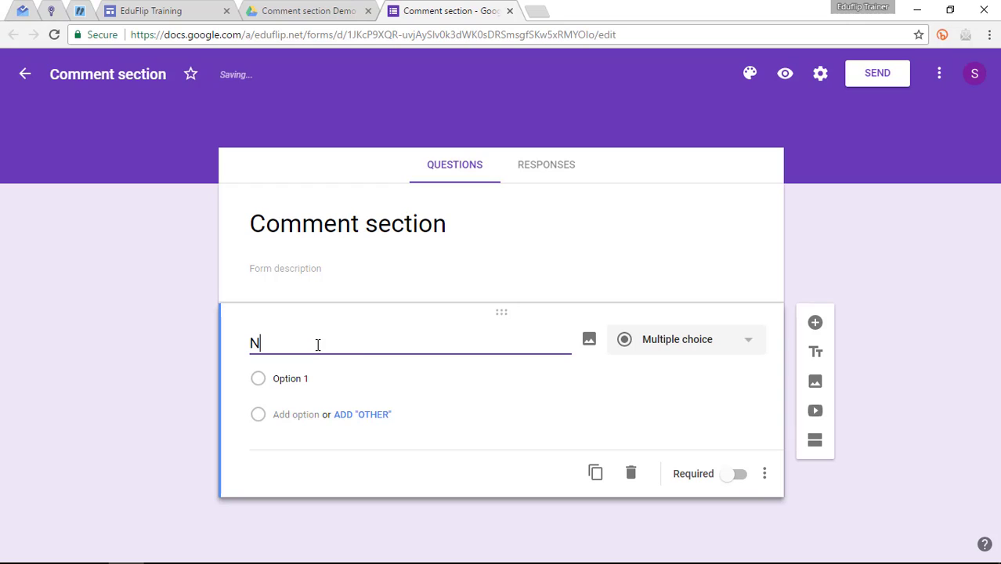
pyautogui.click(691, 343)
pyautogui.click(695, 203)
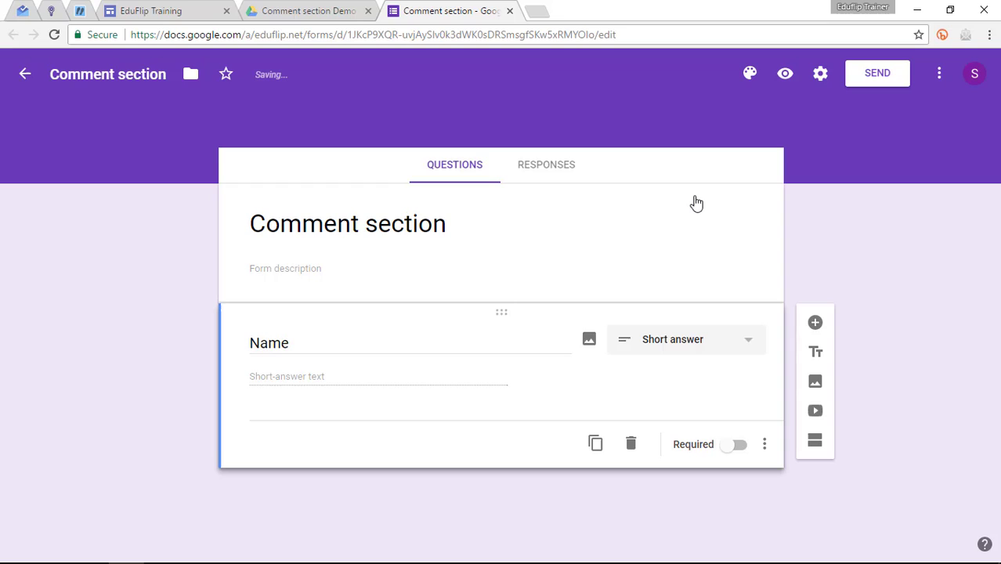
# - Add a paragraph 'Comment' question and mark both Comment and Name as required
pyautogui.click(815, 323)
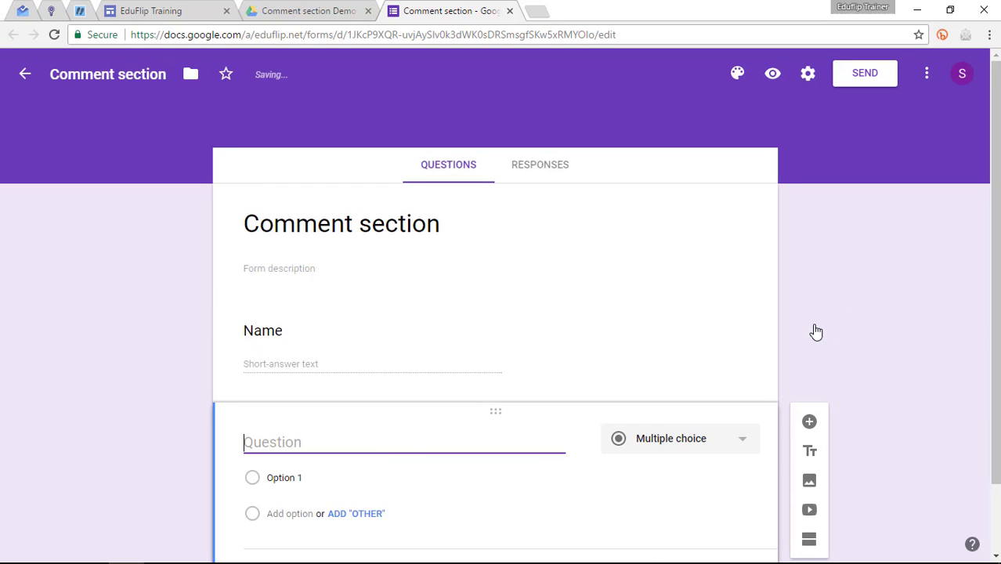
pyautogui.write('Comment')
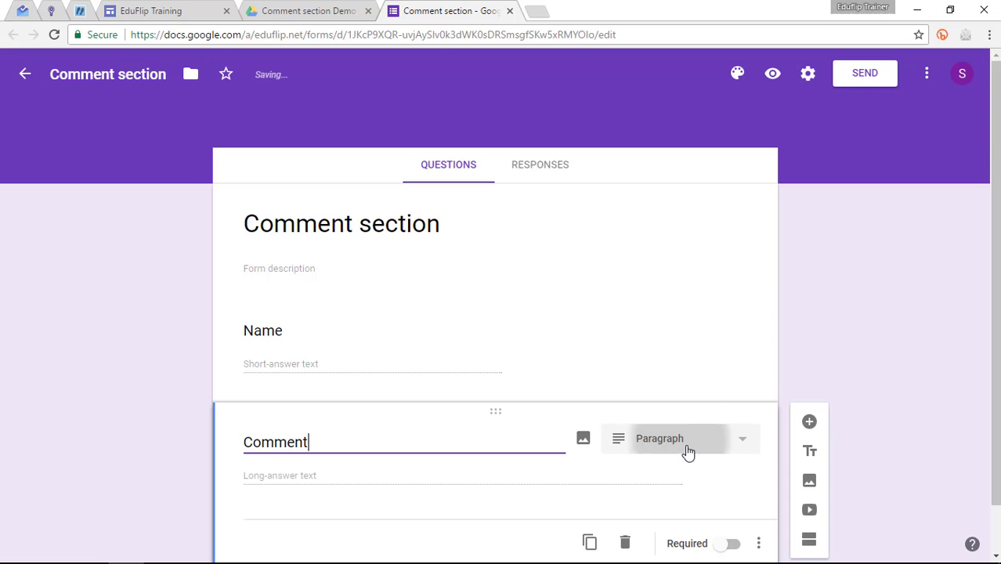
pyautogui.click(689, 450)
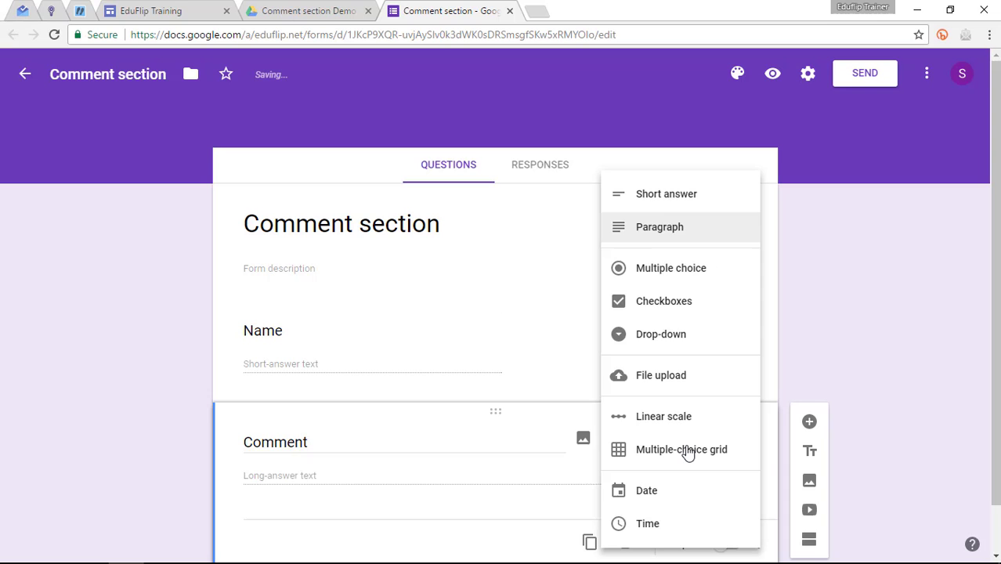
pyautogui.click(706, 233)
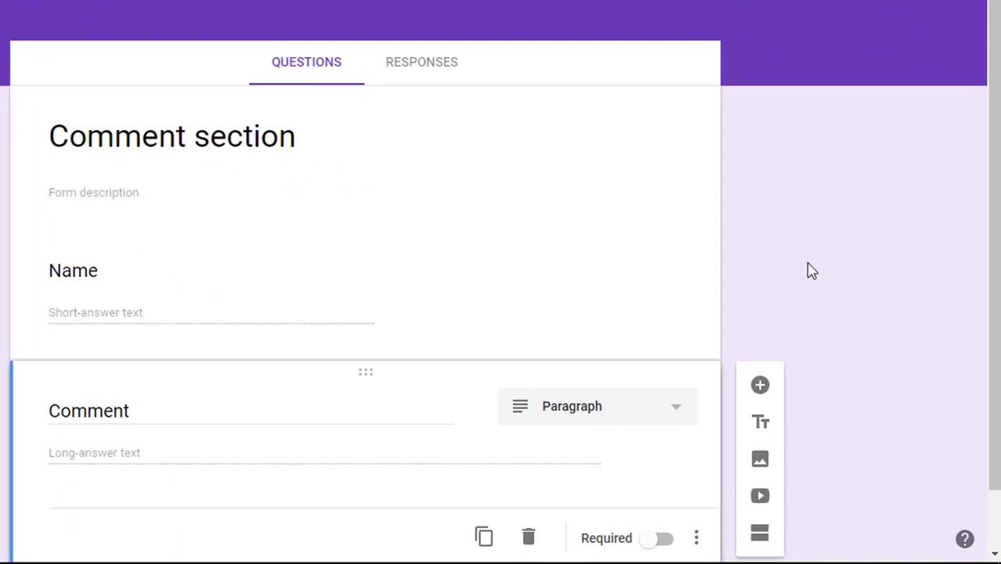
pyautogui.click(600, 459)
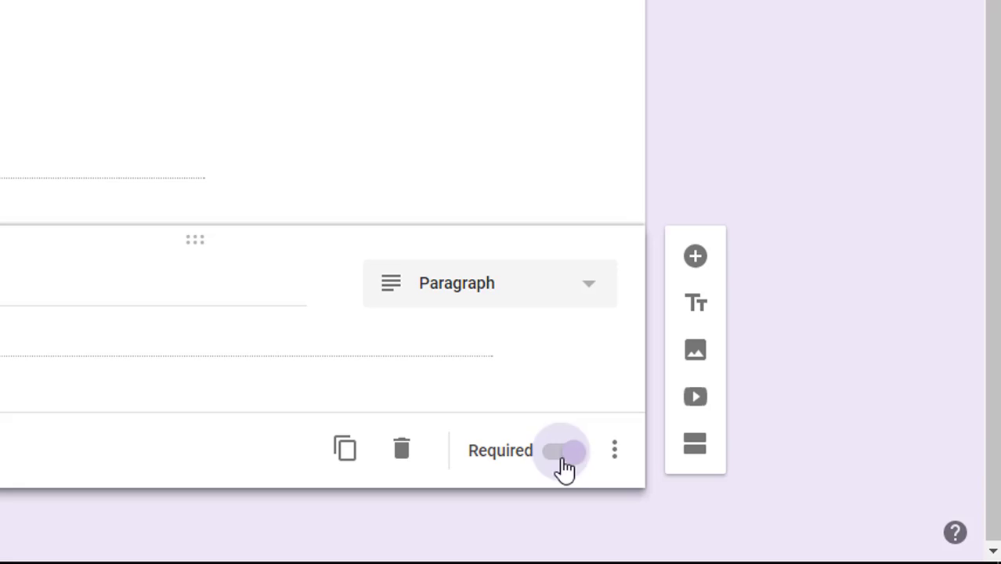
pyautogui.click(538, 125)
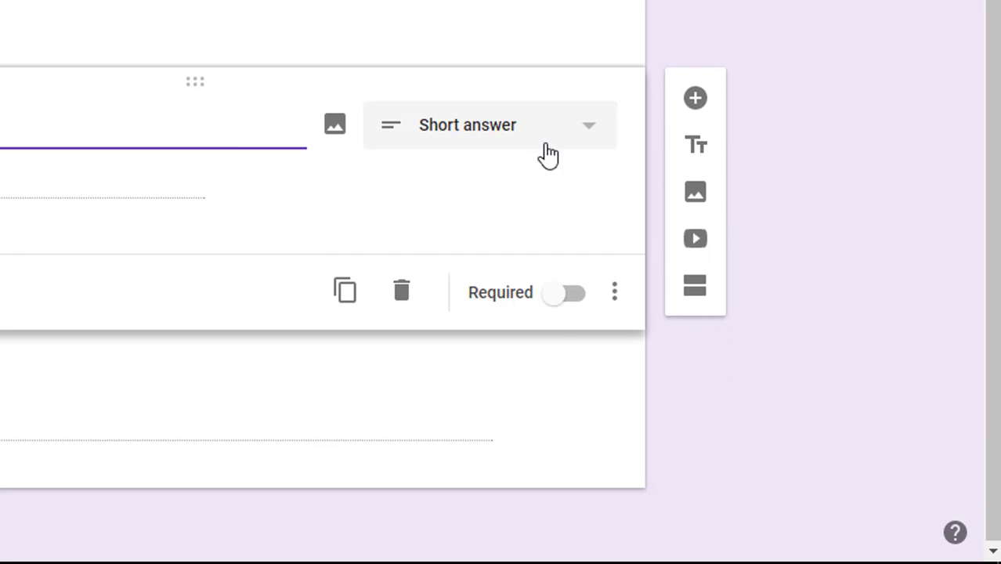
pyautogui.click(561, 302)
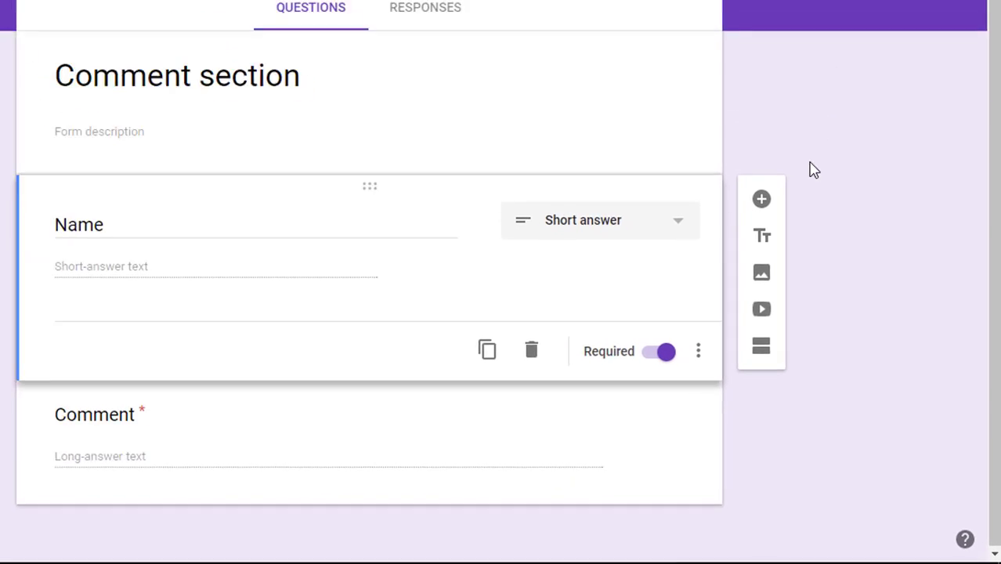
# - Link the form's responses to a new spreadsheet named 'Comment section (Responses)'
pyautogui.click(517, 97)
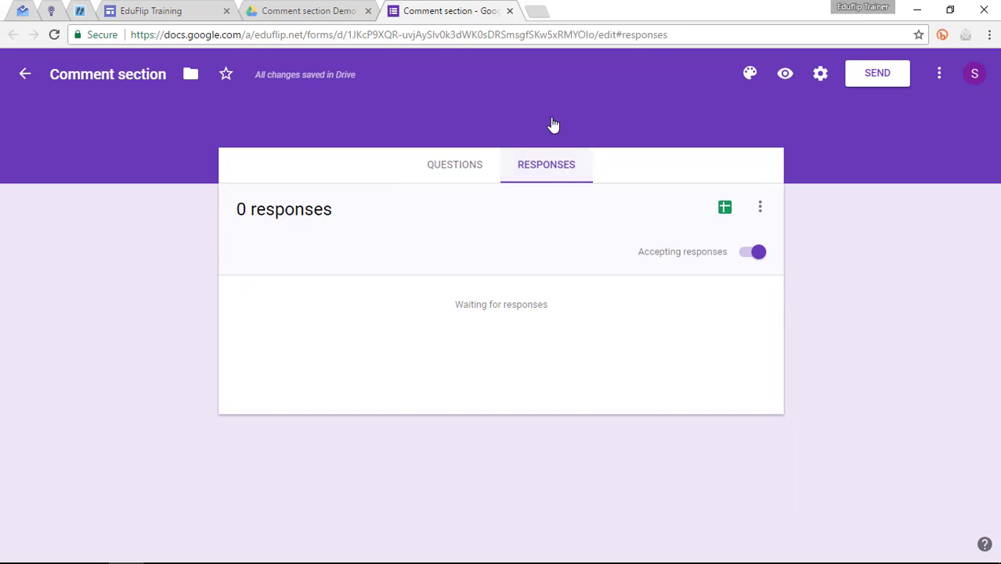
pyautogui.click(725, 207)
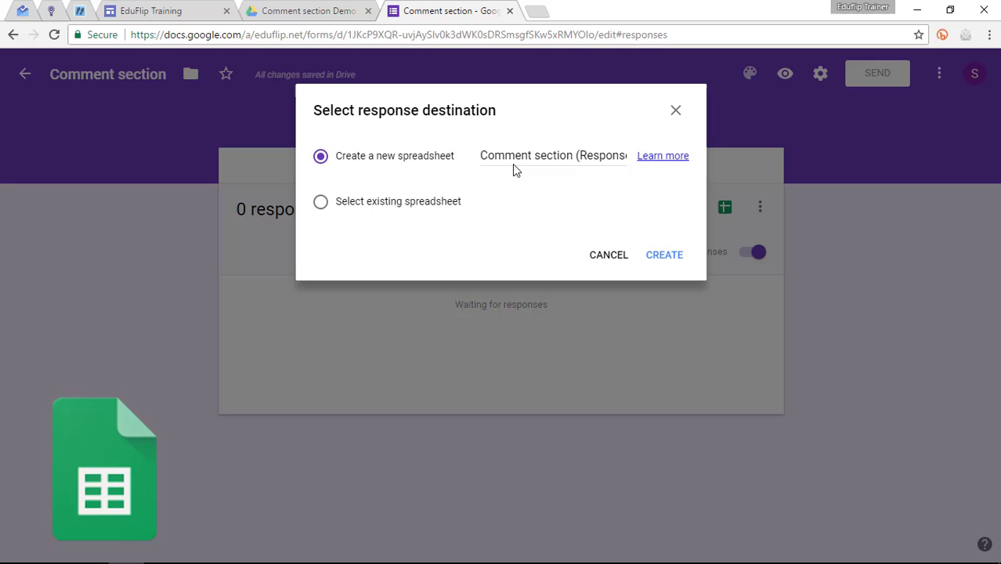
pyautogui.moveTo(514, 156); pyautogui.dragTo(632, 164)
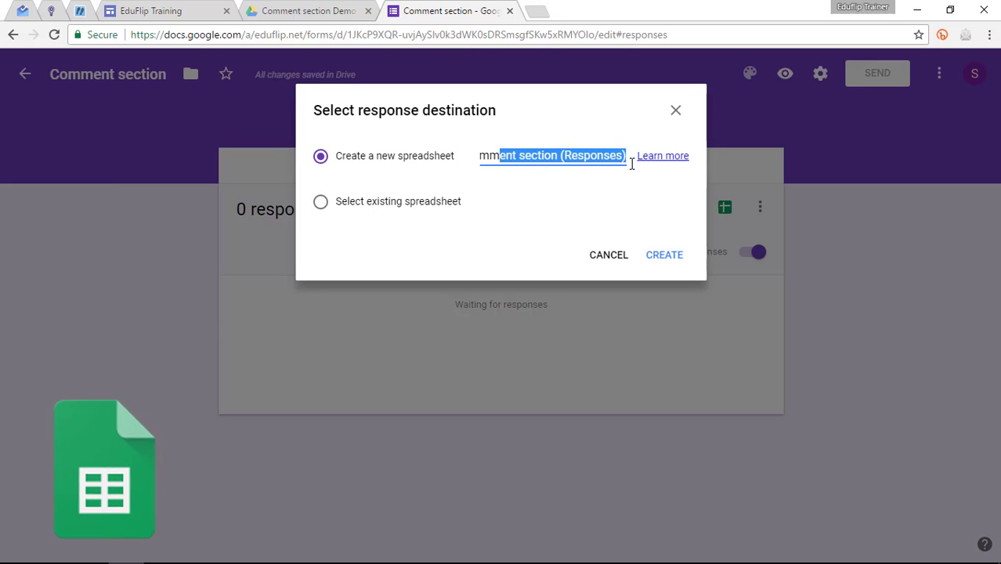
pyautogui.click(665, 256)
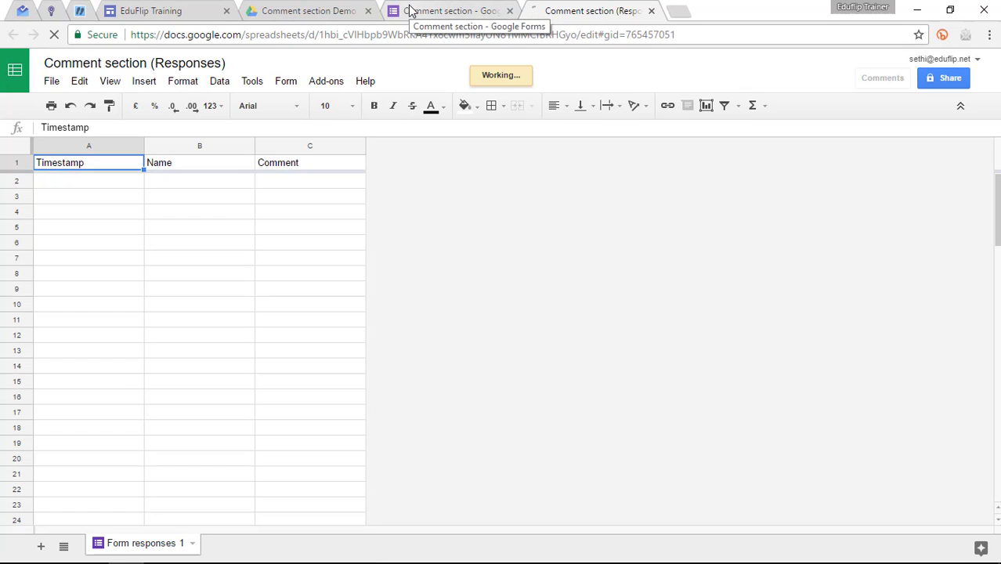
# - Embed the Comment section form from Drive on the EduFlip Training page
pyautogui.click(181, 14)
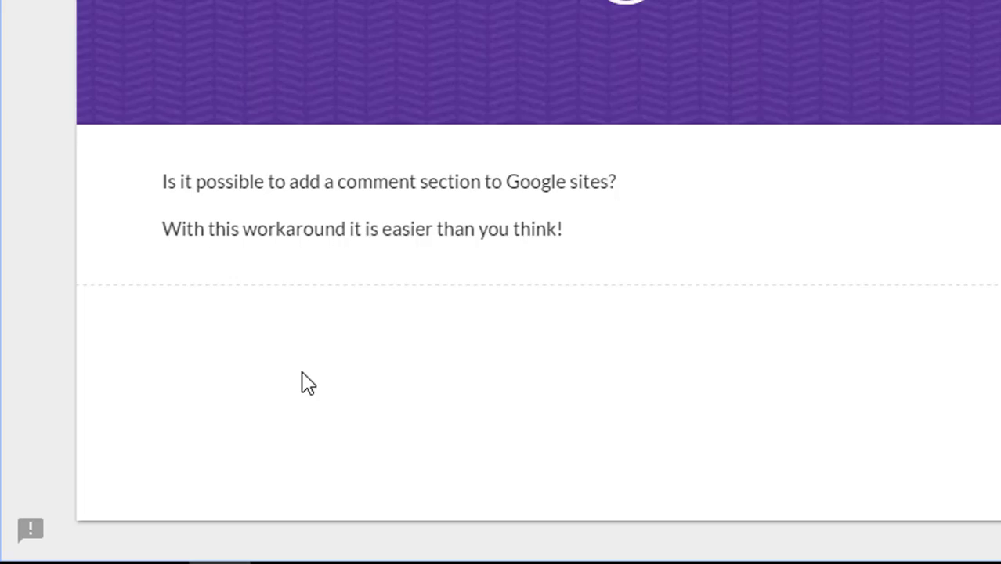
pyautogui.doubleClick(312, 365)
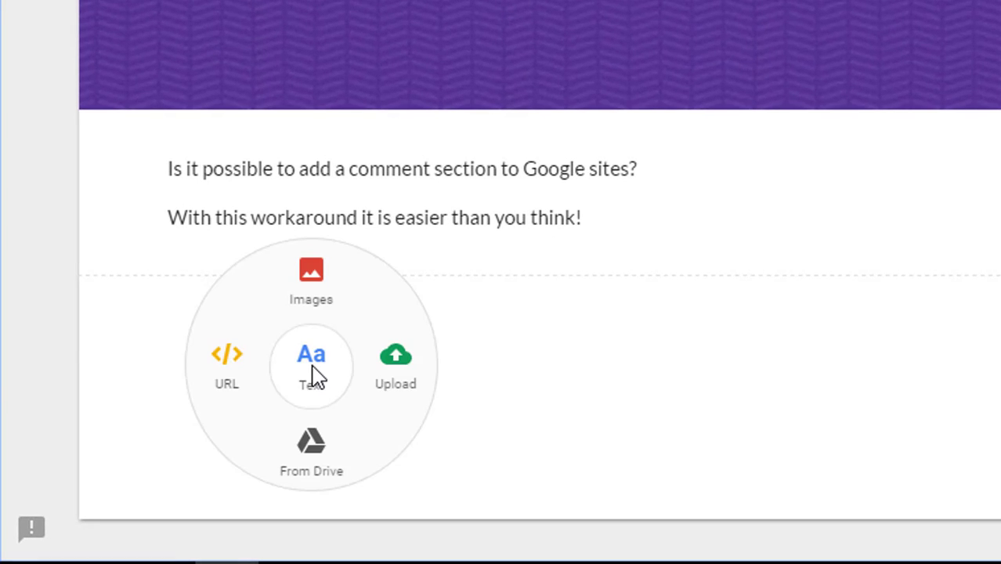
pyautogui.click(324, 462)
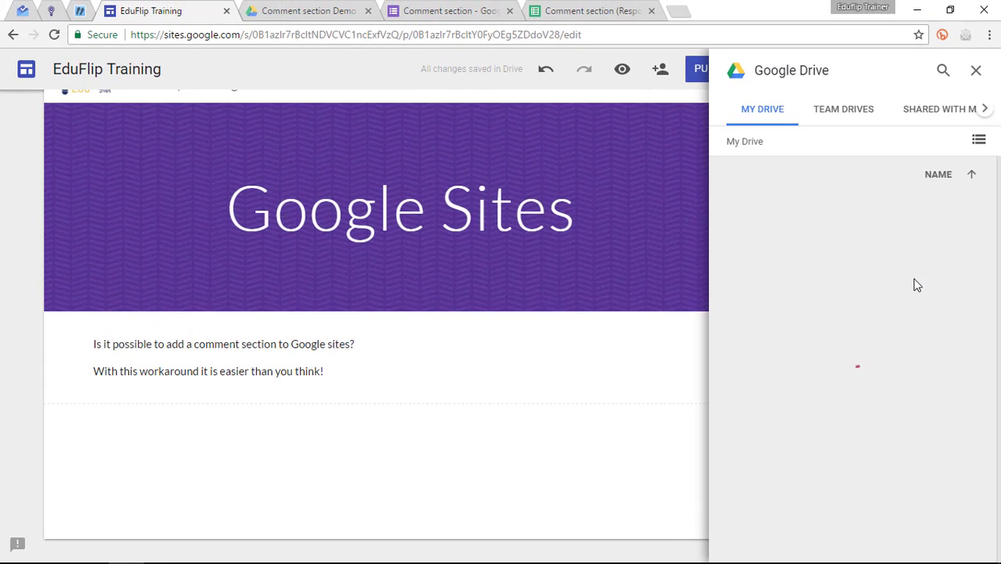
pyautogui.doubleClick(806, 248)
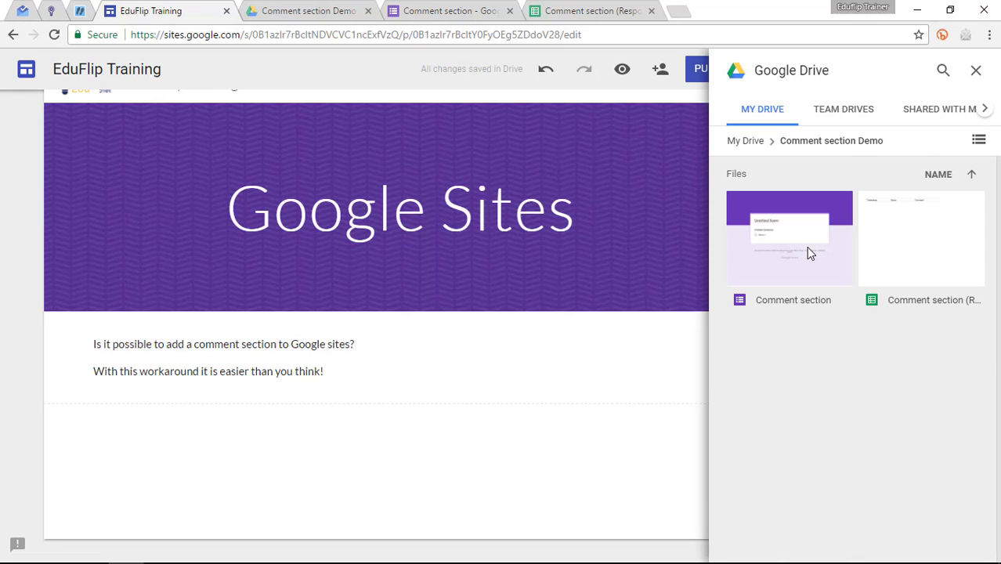
pyautogui.doubleClick(807, 248)
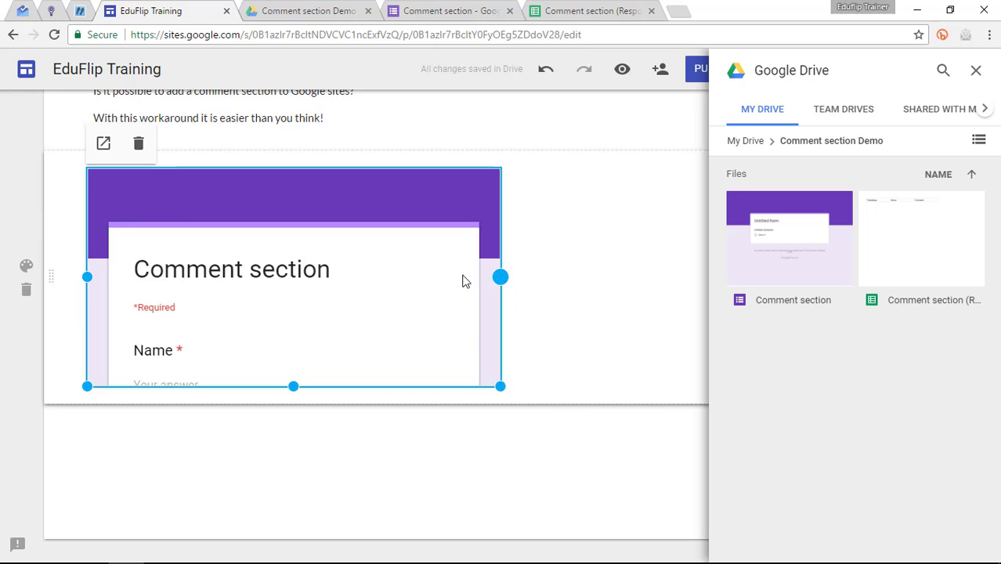
# - Make the form embed narrower and taller, then choose the Comment section (Responses) sheet
pyautogui.moveTo(500, 276); pyautogui.dragTo(351, 270)
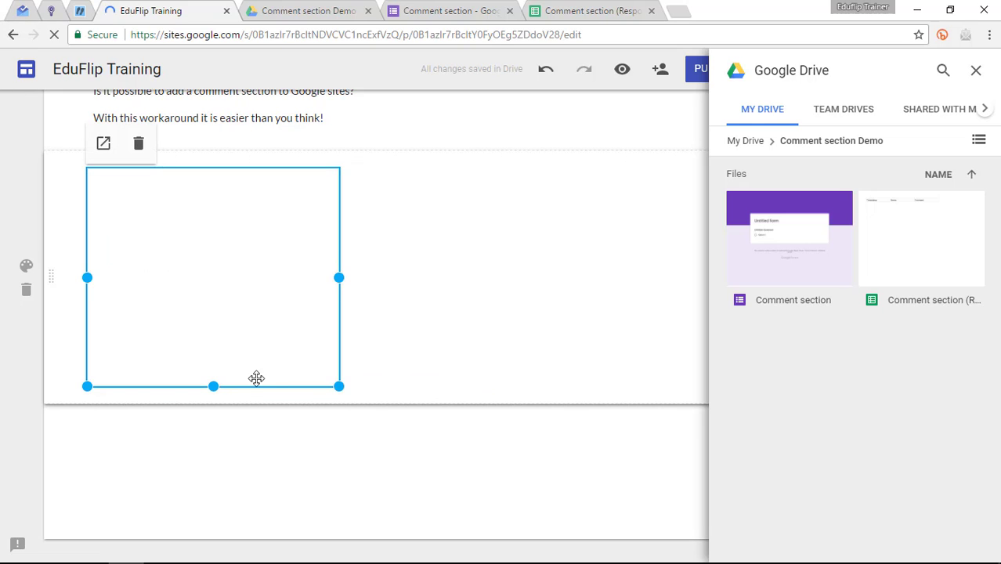
pyautogui.moveTo(213, 384); pyautogui.dragTo(210, 536)
pyautogui.click(528, 283)
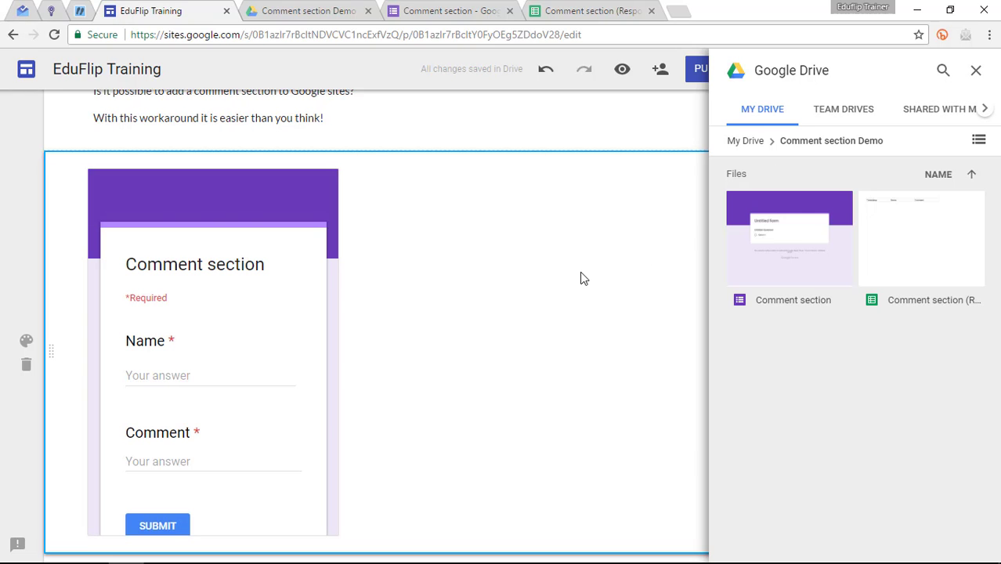
pyautogui.click(942, 263)
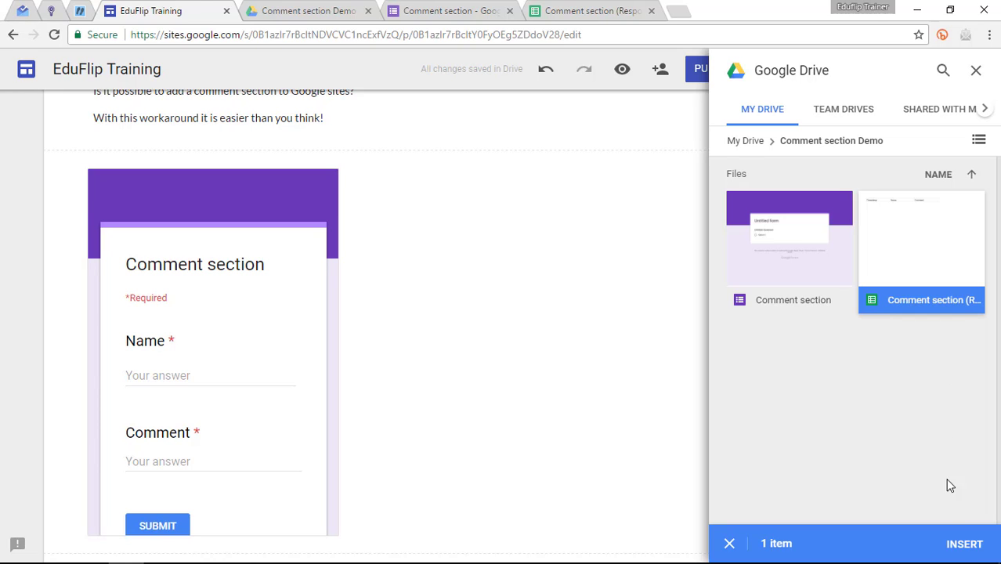
# - Insert the responses sheet, move it beside the form, and stretch it to the form's height
pyautogui.click(963, 544)
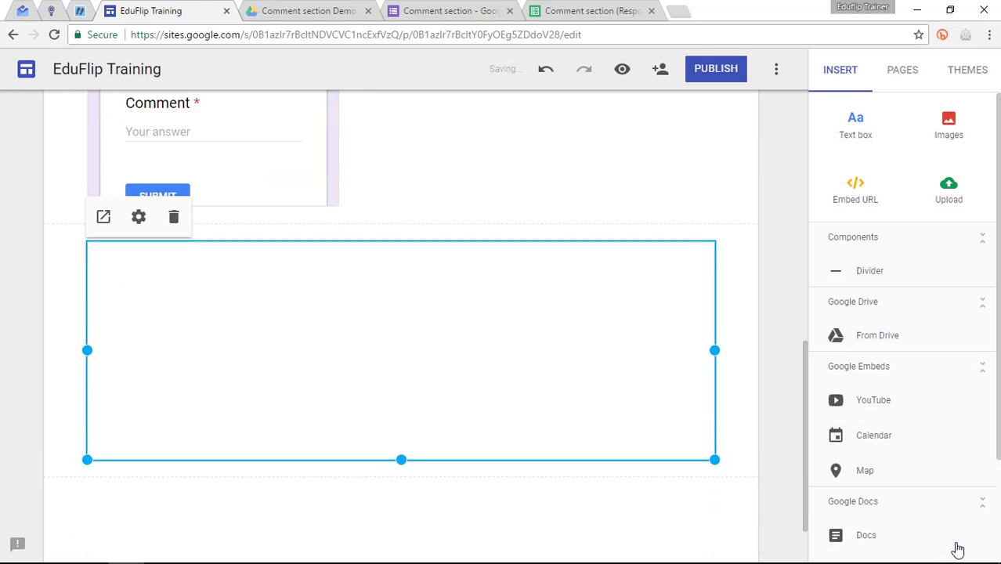
pyautogui.scroll(2, 323, 254)
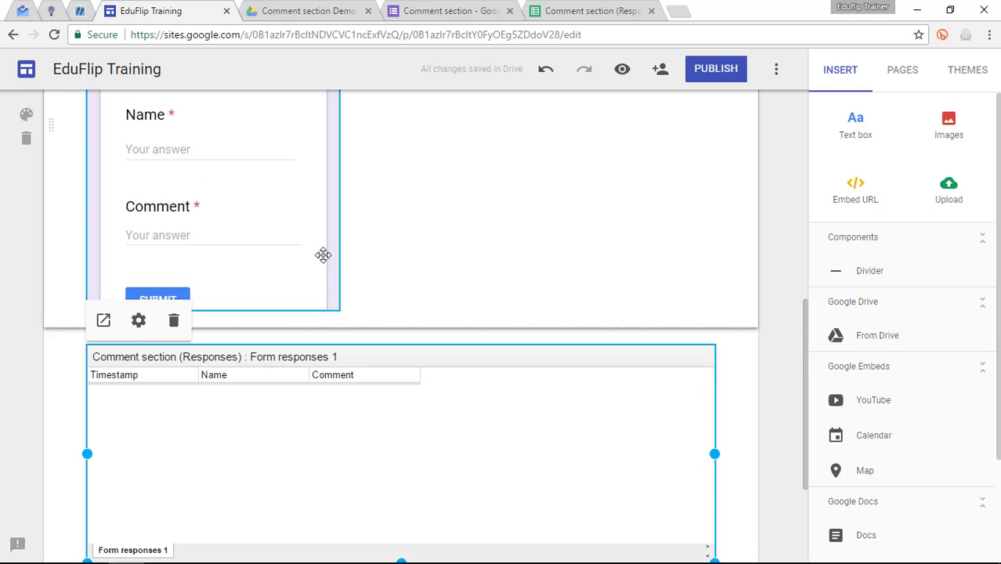
pyautogui.moveTo(499, 233); pyautogui.dragTo(499, 228)
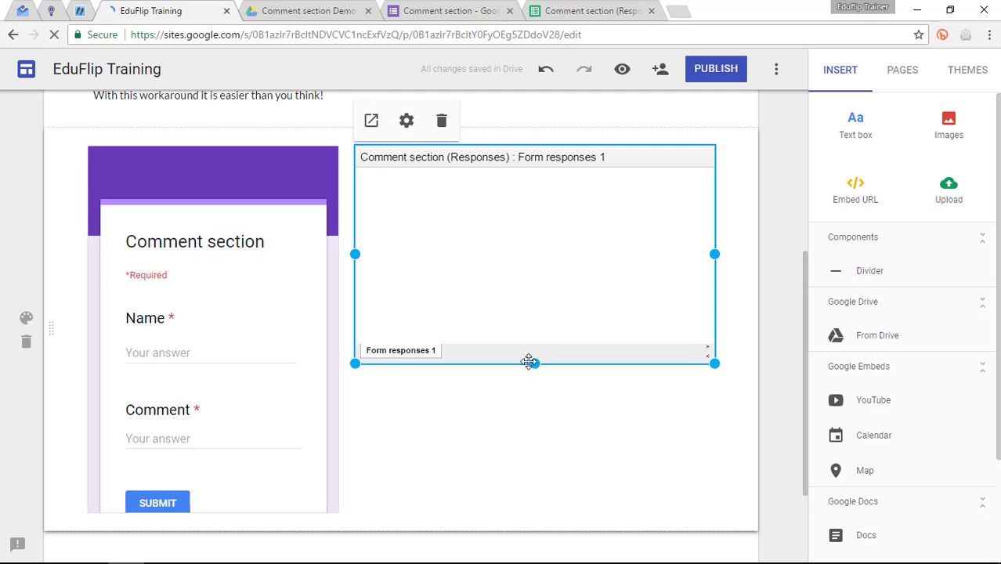
pyautogui.moveTo(534, 364); pyautogui.dragTo(527, 510)
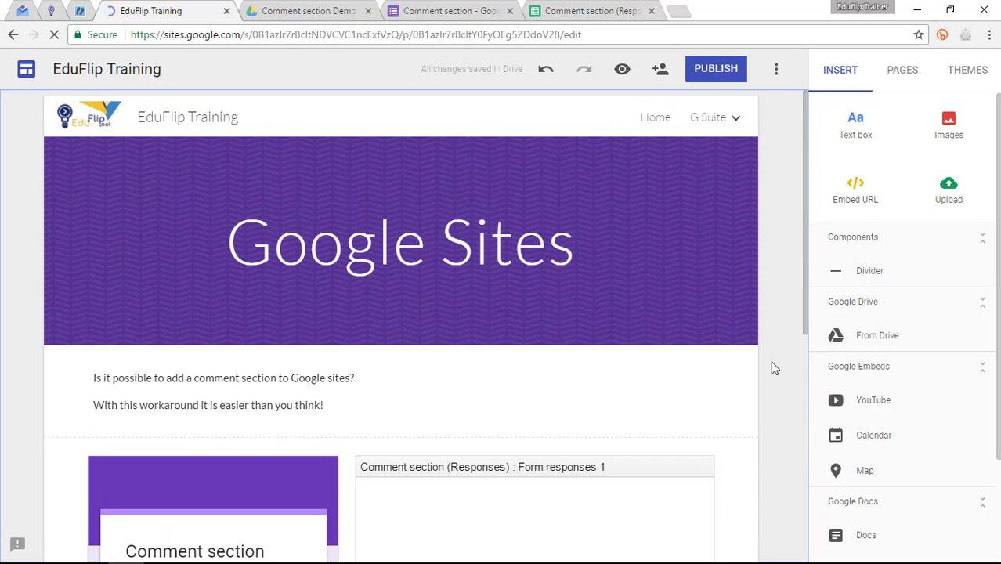
pyautogui.scroll(-5, 772, 367)
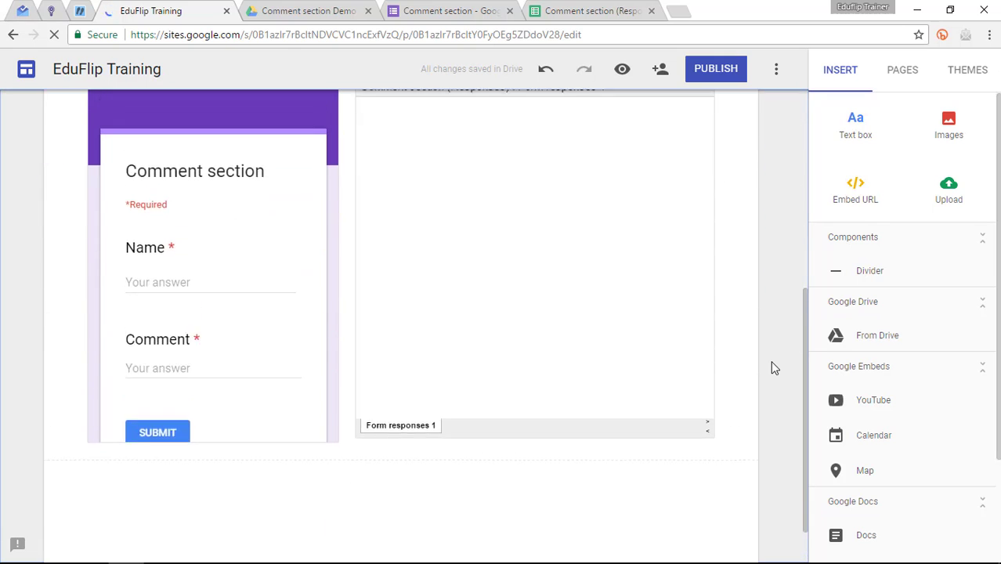
pyautogui.scroll(2, 770, 360)
pyautogui.click(127, 247)
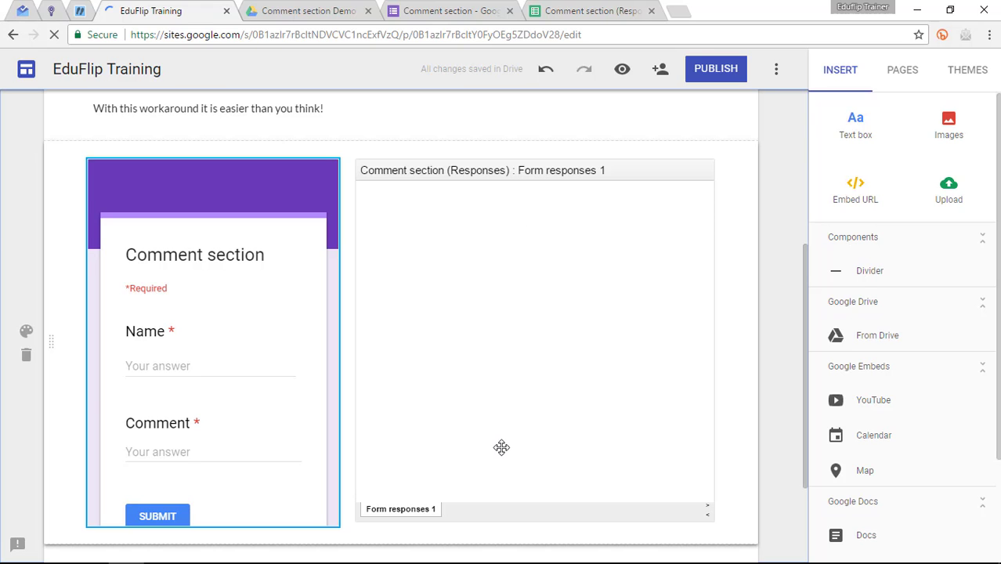
# - In Preview, submit a name and the comment 'This workaround is great!', then reload with F5
pyautogui.click(624, 81)
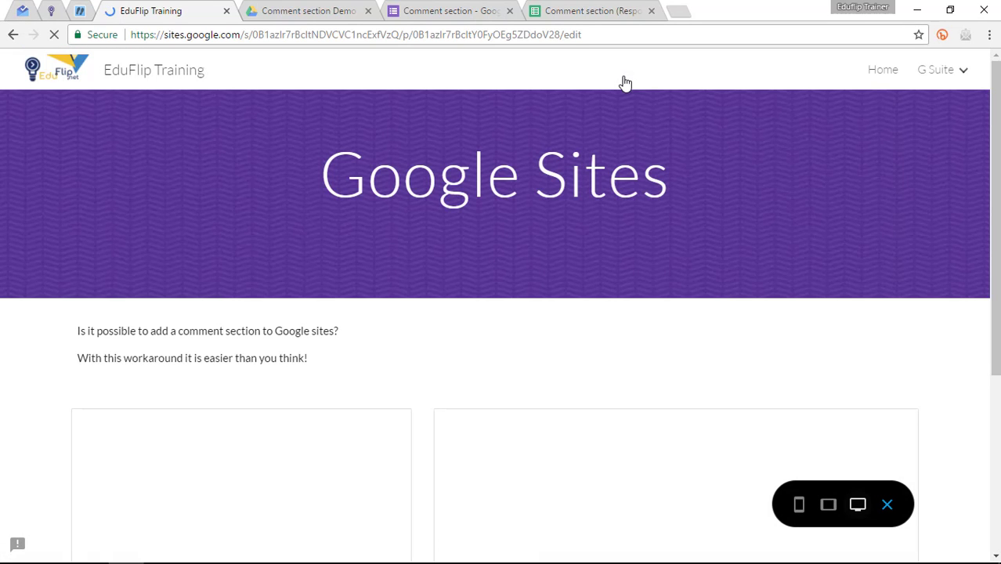
pyautogui.scroll(-3, 602, 254)
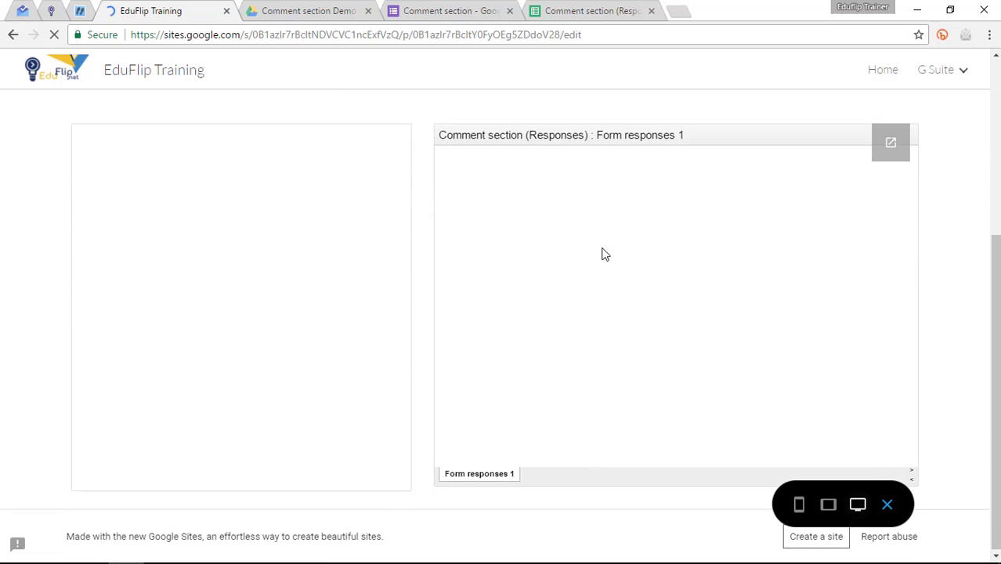
pyautogui.click(185, 330)
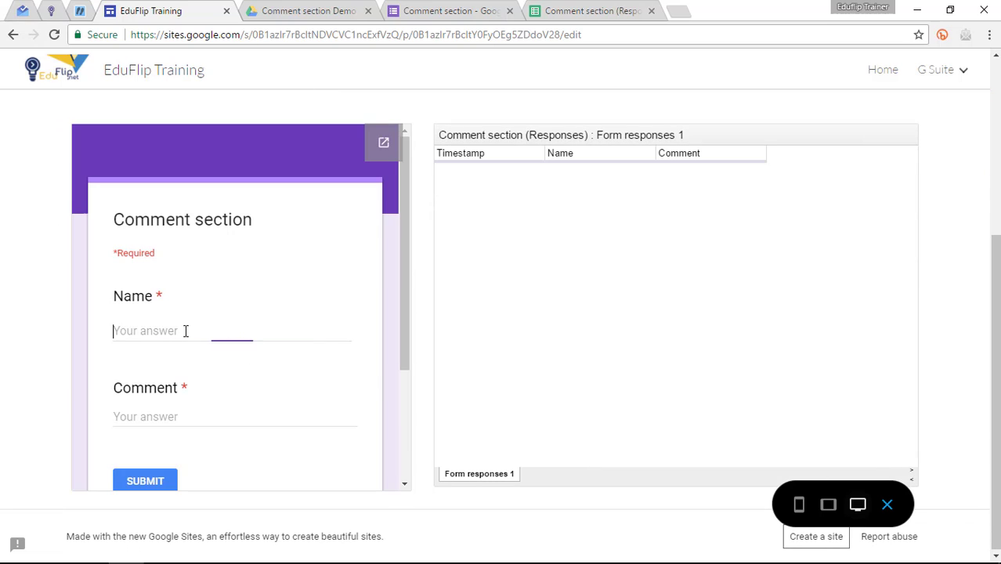
pyautogui.write('Sethi')
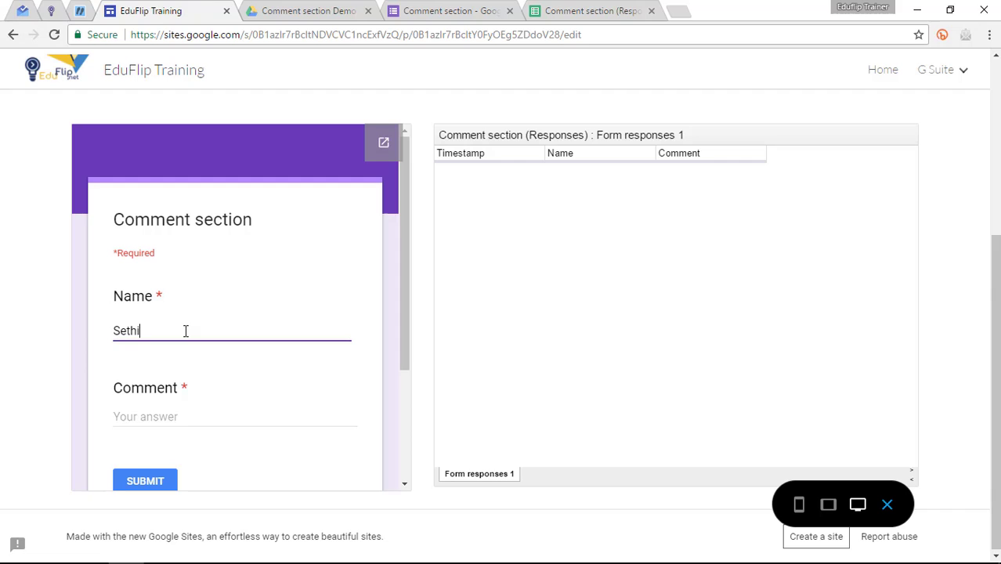
pyautogui.click(175, 421)
pyautogui.write('This workaround is great!')
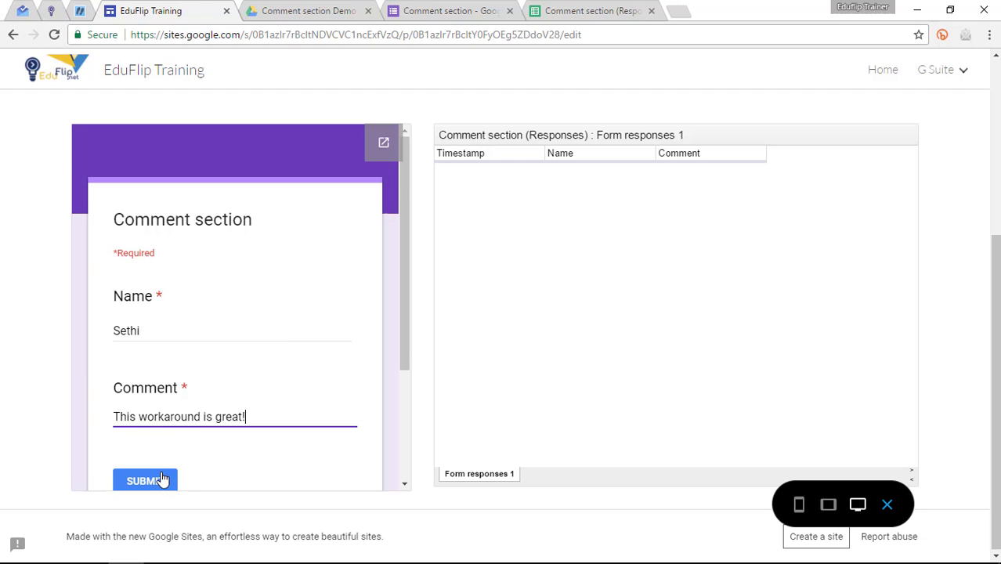
pyautogui.click(162, 480)
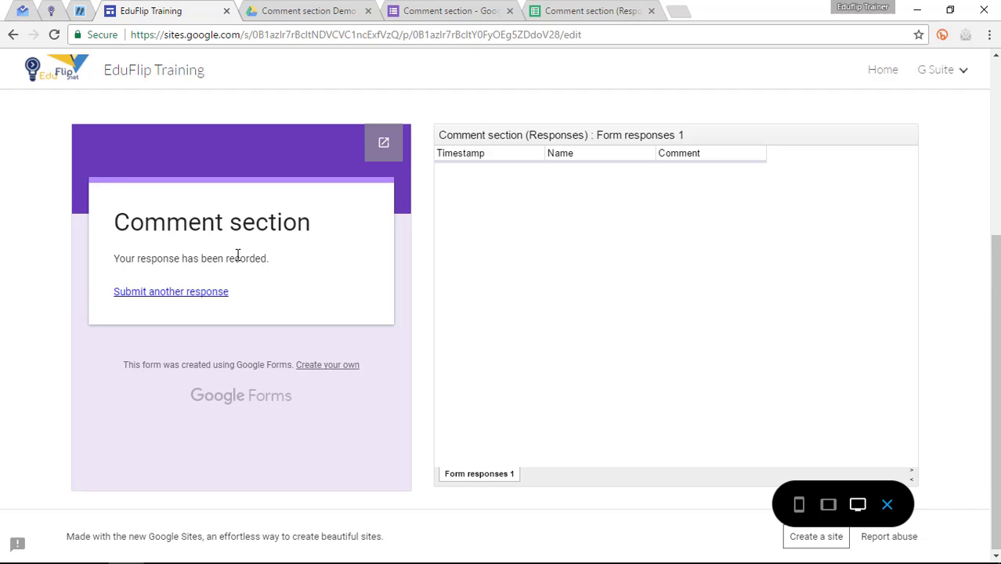
pyautogui.press('F5')
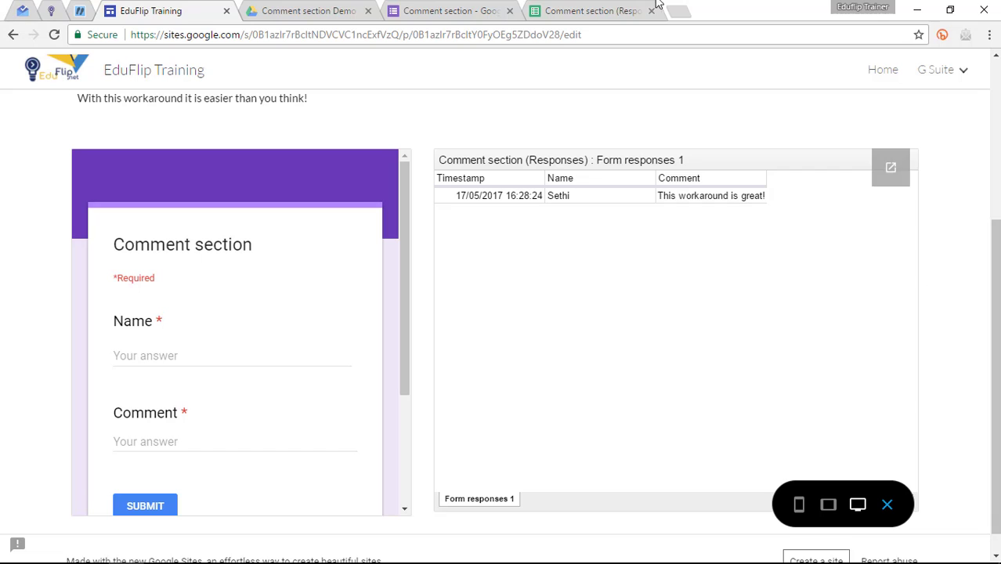
# - Sort the responses sheet by column A (Timestamp), A→Z
pyautogui.click(611, 12)
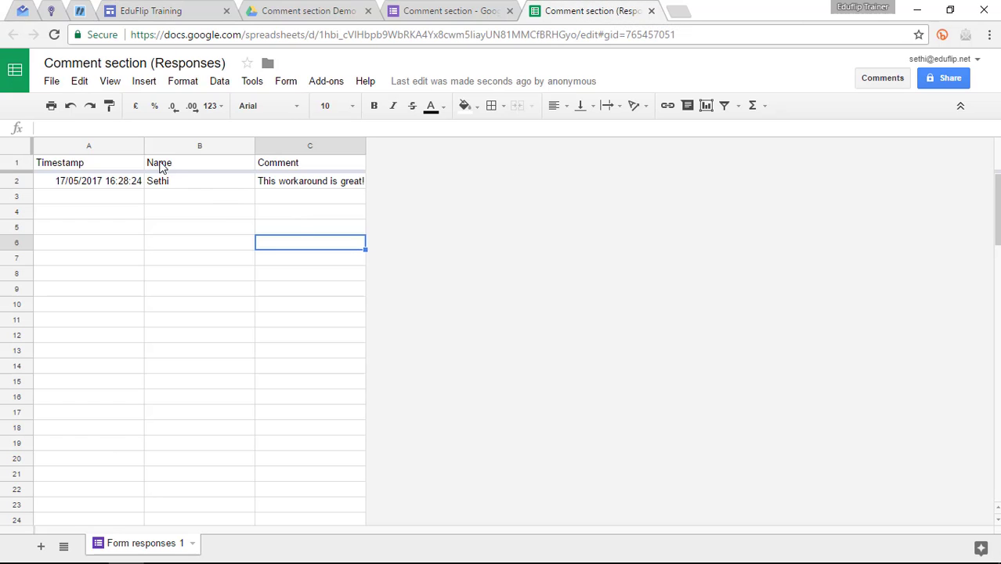
pyautogui.click(94, 148)
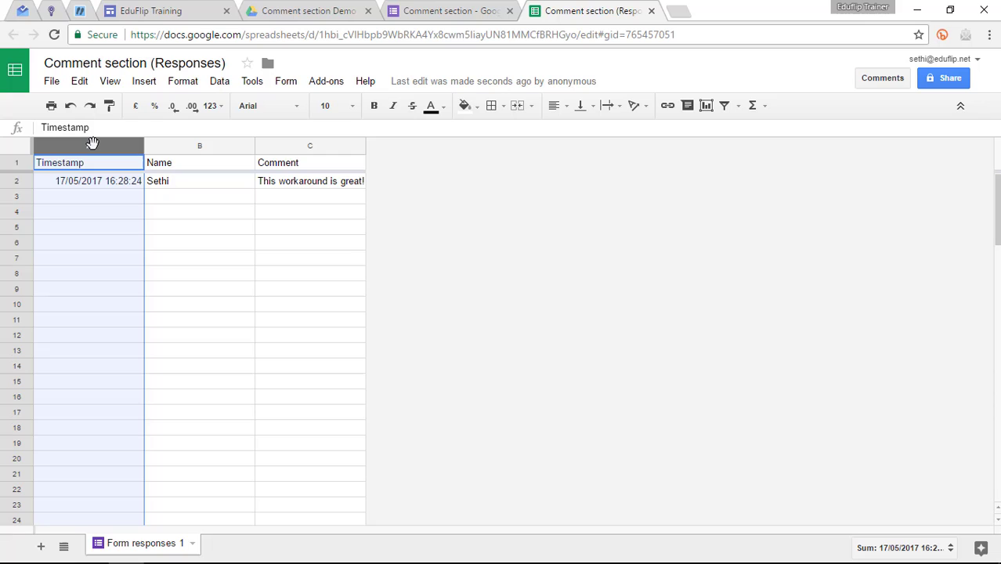
pyautogui.click(220, 83)
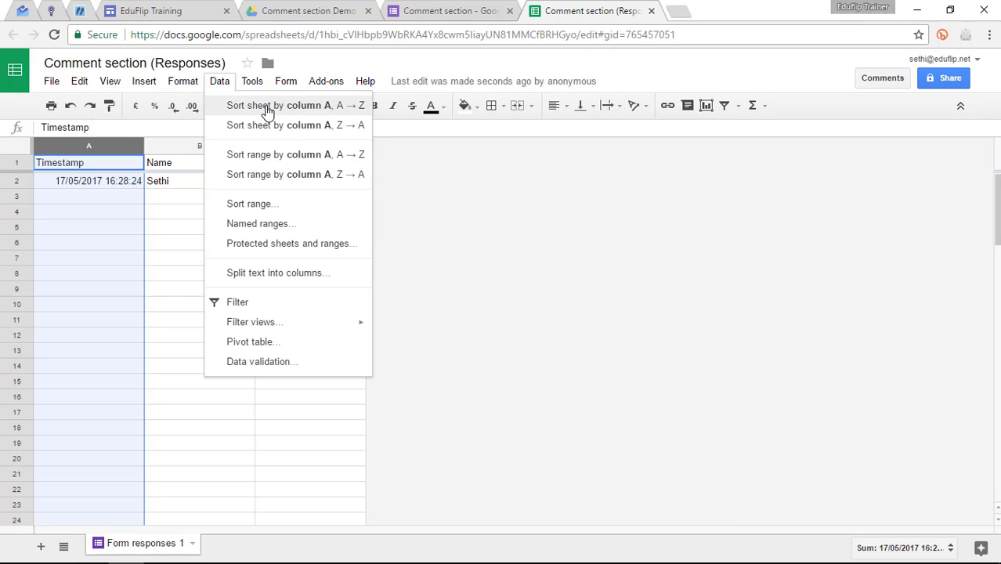
pyautogui.click(265, 110)
pyautogui.click(461, 281)
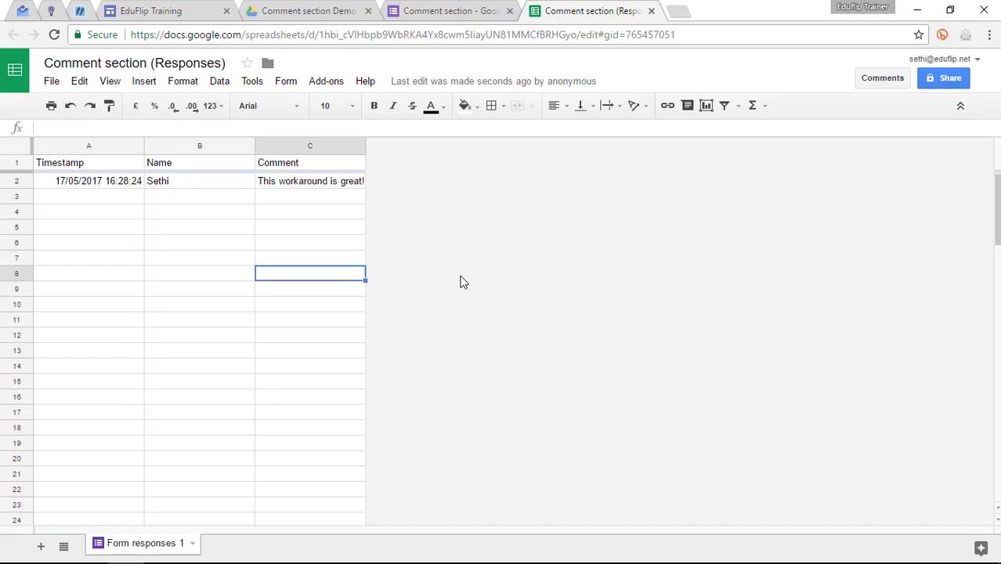